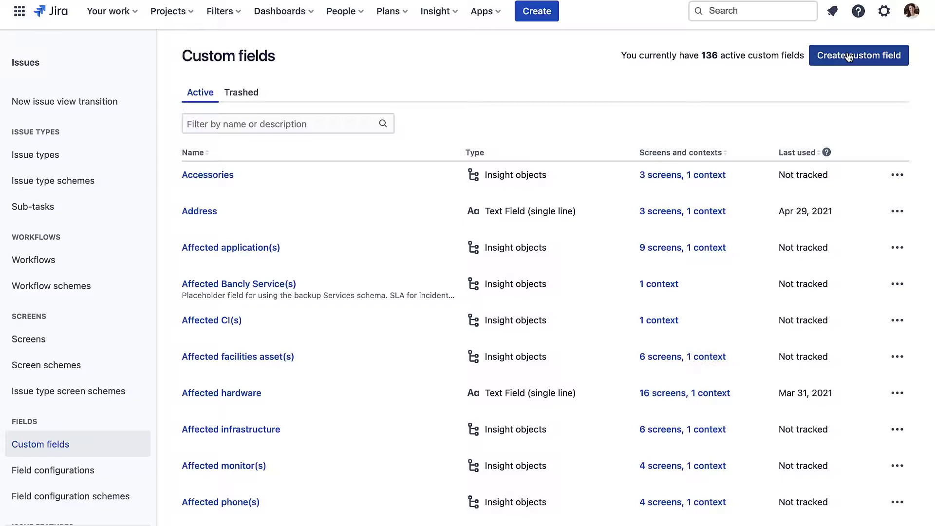
# Step: Pick the Insight objects type from All field types and name the field 'Affected laptop(s)'
pyautogui.click(848, 57)
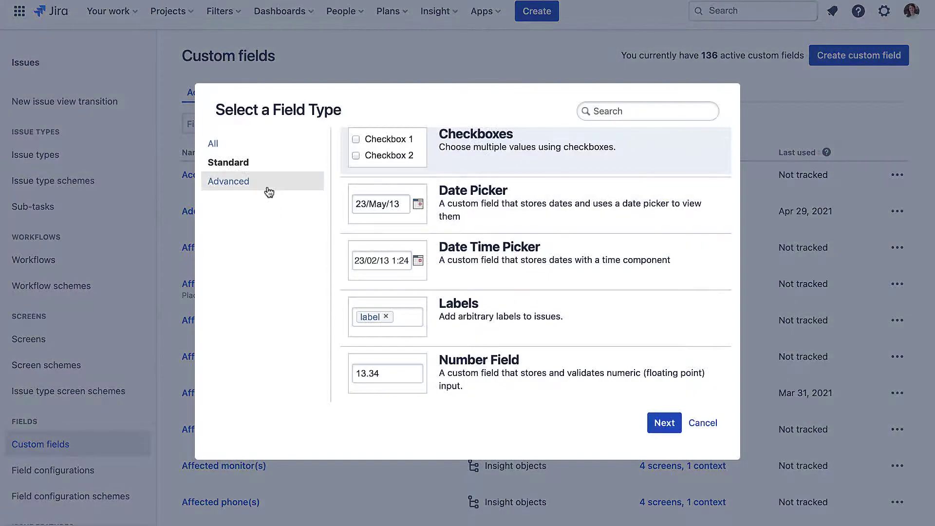
pyautogui.click(245, 141)
pyautogui.click(642, 116)
pyautogui.write('I')
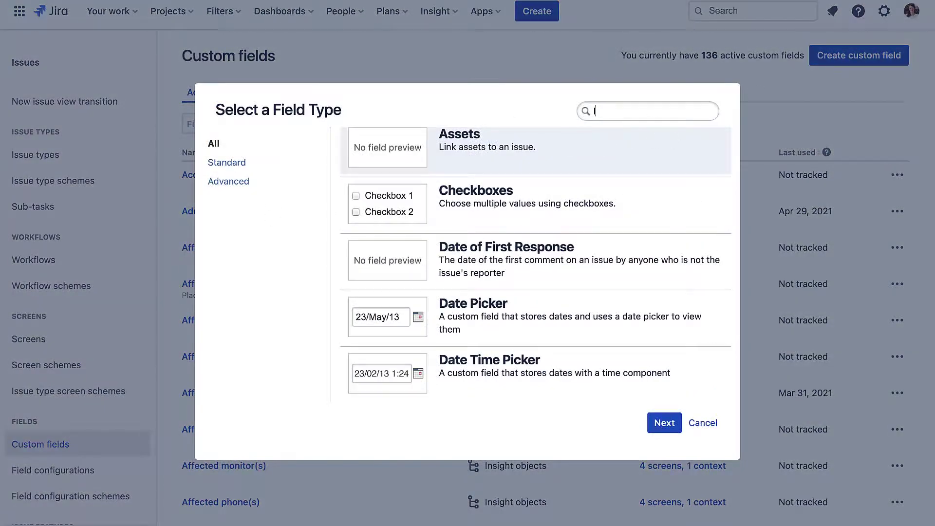
pyautogui.write('nsight')
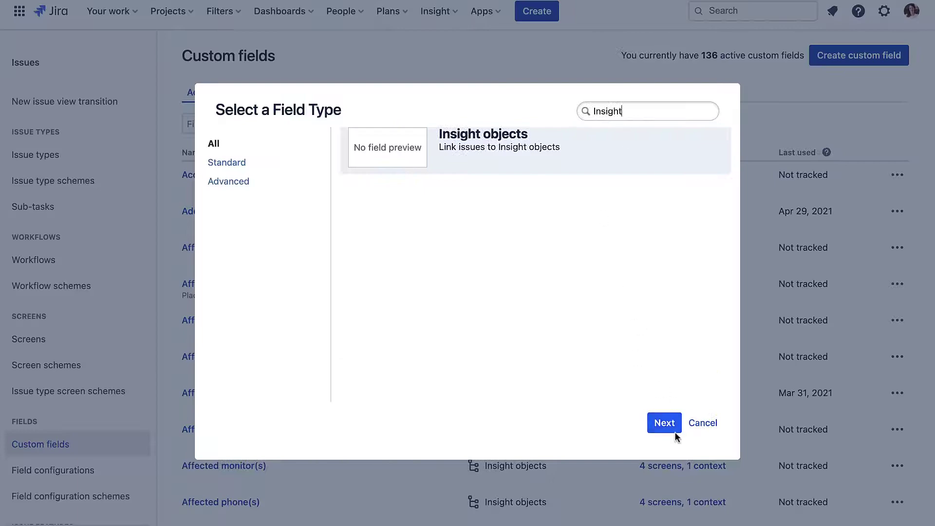
pyautogui.click(664, 423)
pyautogui.write('Affec')
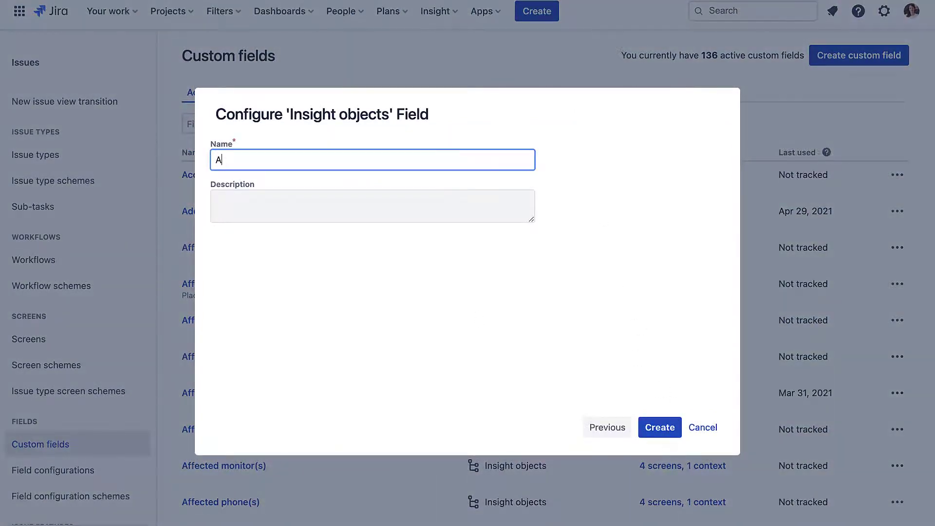
pyautogui.write('ted laptop(s)')
# Step: Create the 'Affected laptop(s)' custom field
pyautogui.click(655, 430)
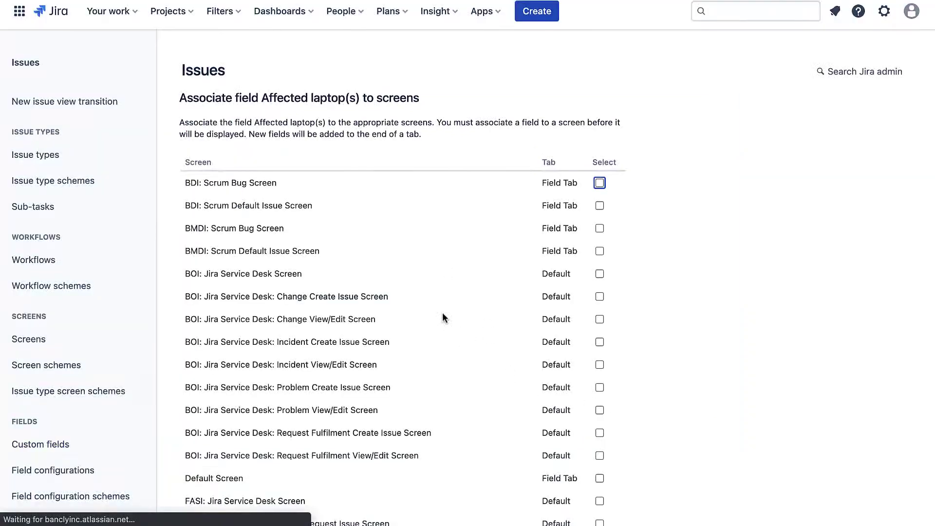
pyautogui.scroll(-15, 454, 319)
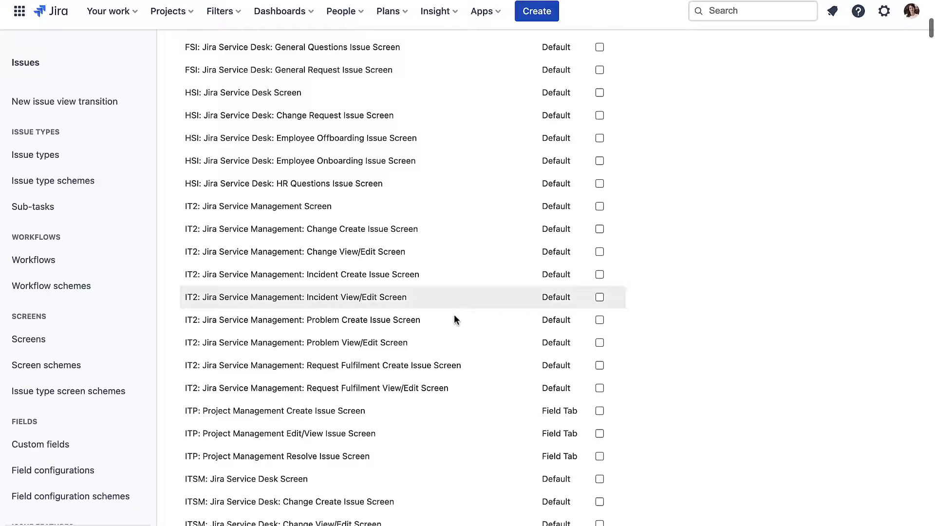
pyautogui.scroll(-4, 454, 318)
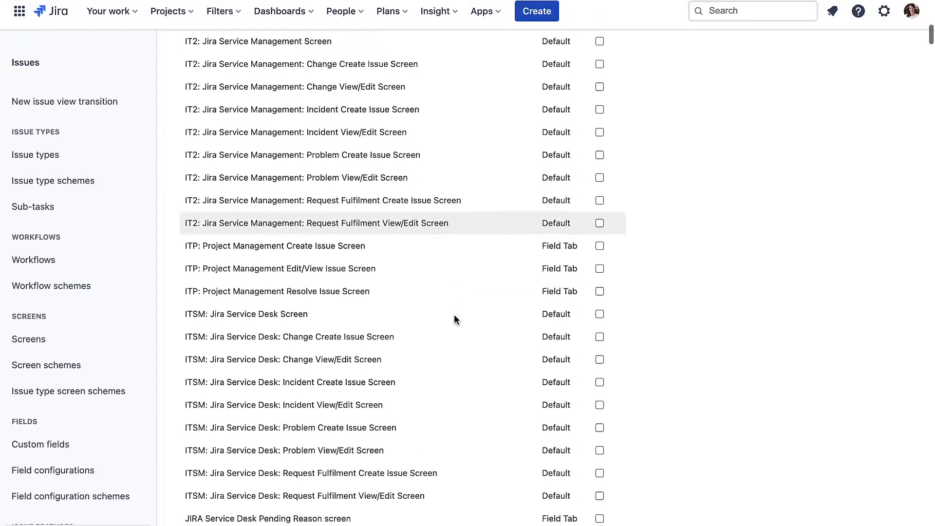
# Step: Tick the ITSM Incident and Request Fulfilment Create and View/Edit screens for the field
pyautogui.click(600, 383)
pyautogui.click(600, 404)
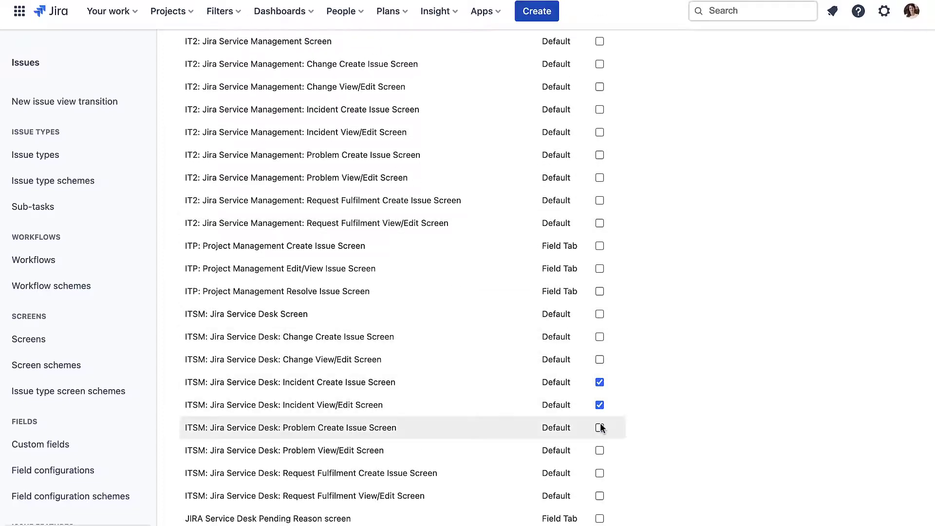
pyautogui.click(599, 473)
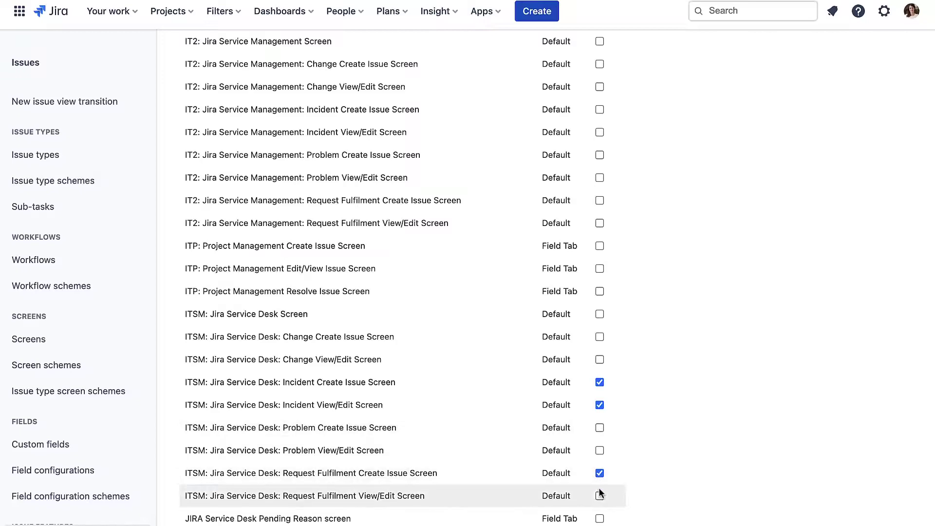
pyautogui.click(601, 494)
pyautogui.scroll(-15, 918, 261)
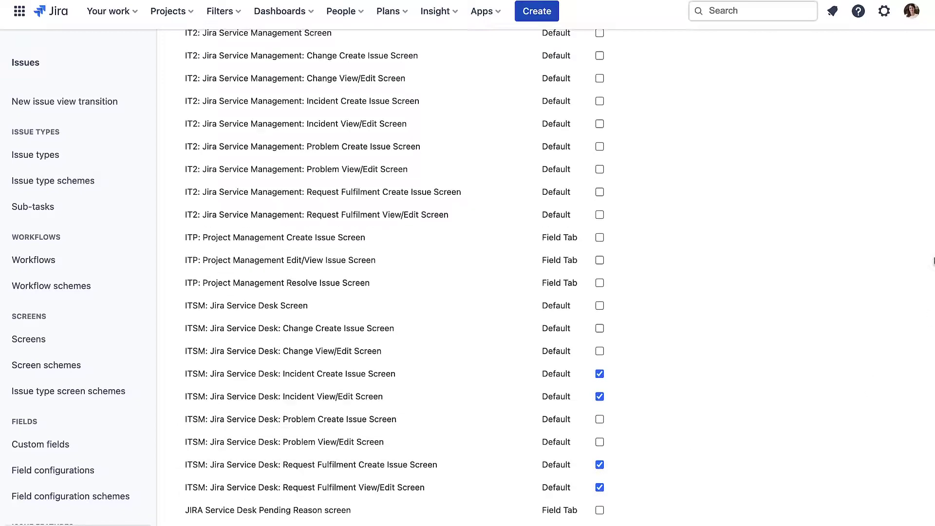
pyautogui.scroll(-20, 933, 261)
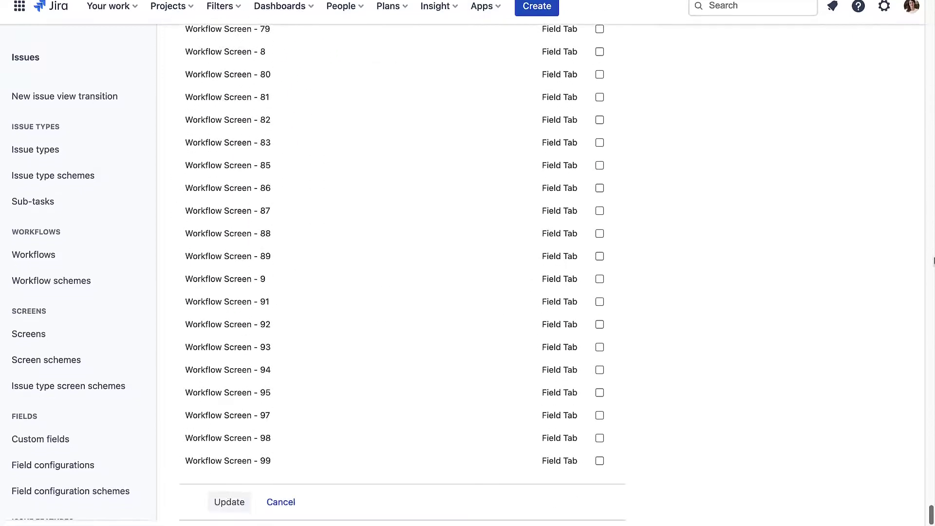
# Step: Save the four screen associations and open the field's Contexts and default value page
pyautogui.click(234, 513)
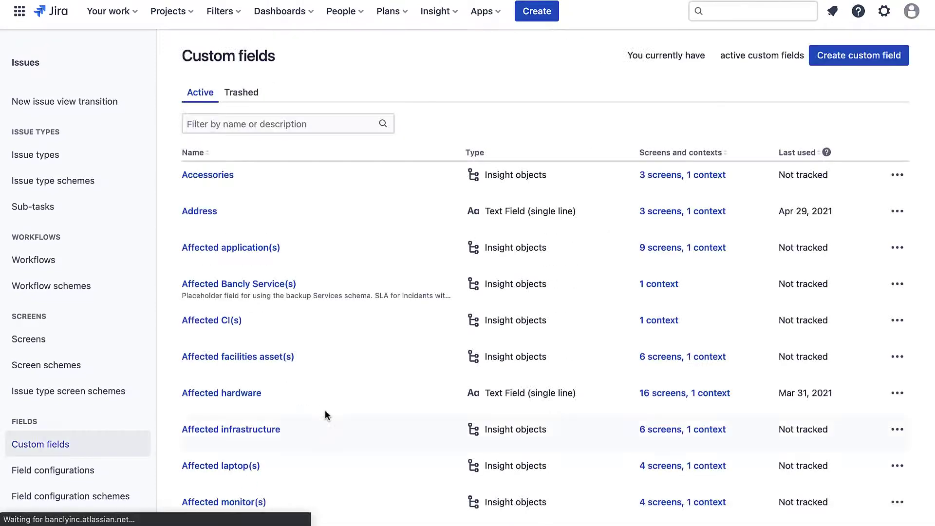
pyautogui.click(897, 468)
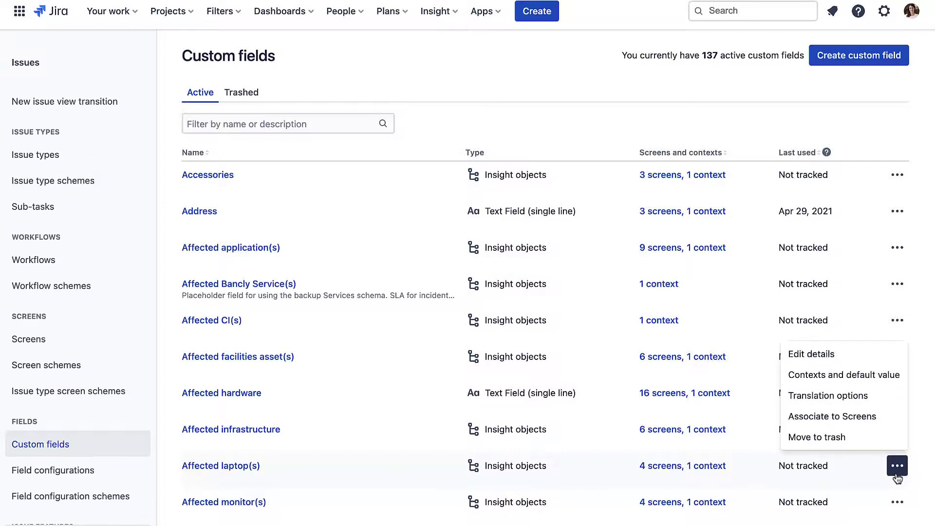
pyautogui.click(875, 376)
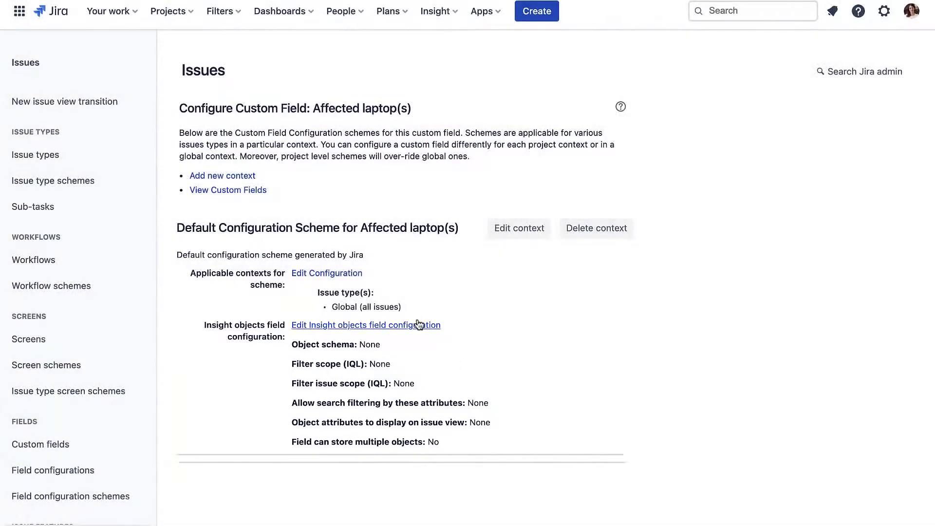
# Step: Set object schema to IT Employee Assets with filter scope objectType = "Laptops"
pyautogui.click(417, 325)
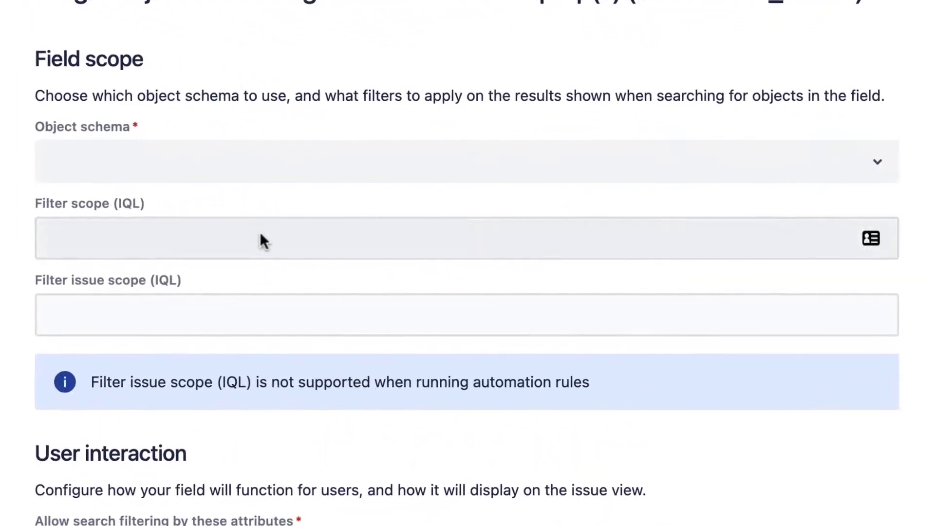
pyautogui.click(269, 172)
pyautogui.write('it')
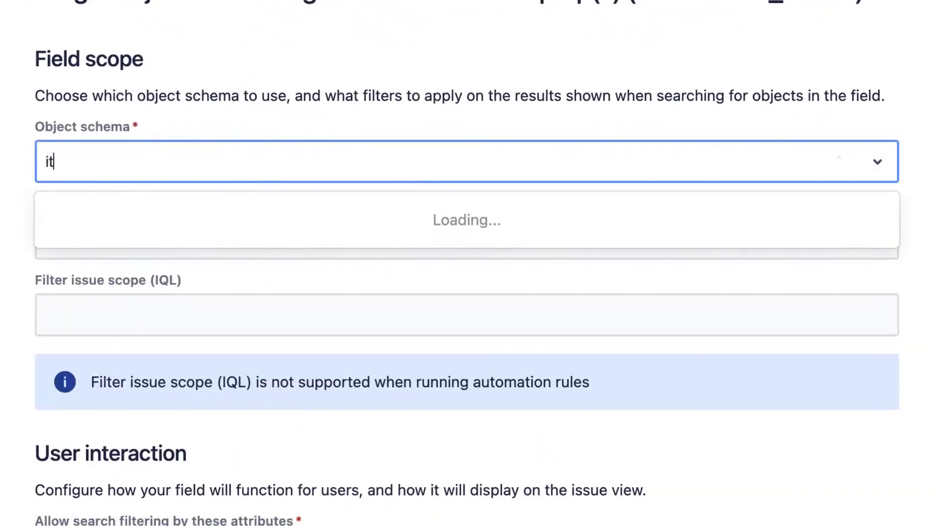
pyautogui.click(363, 243)
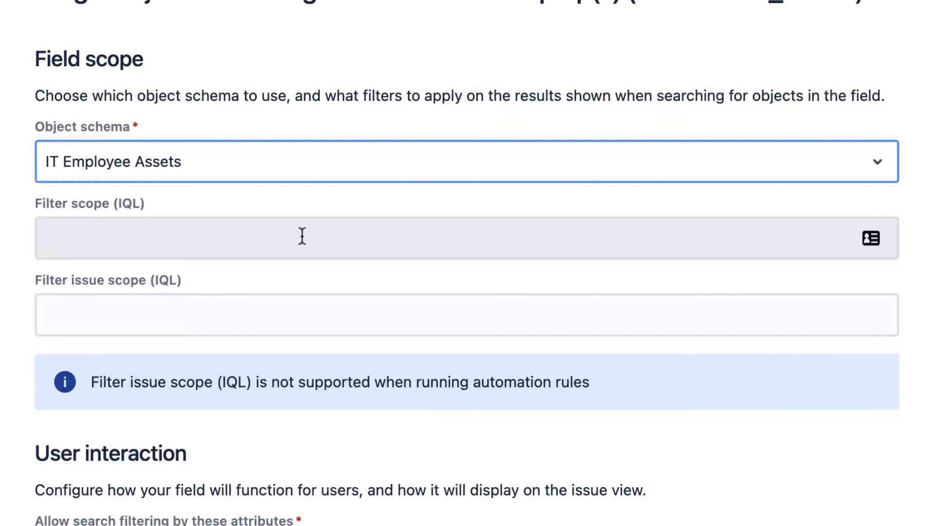
pyautogui.click(302, 236)
pyautogui.write('o')
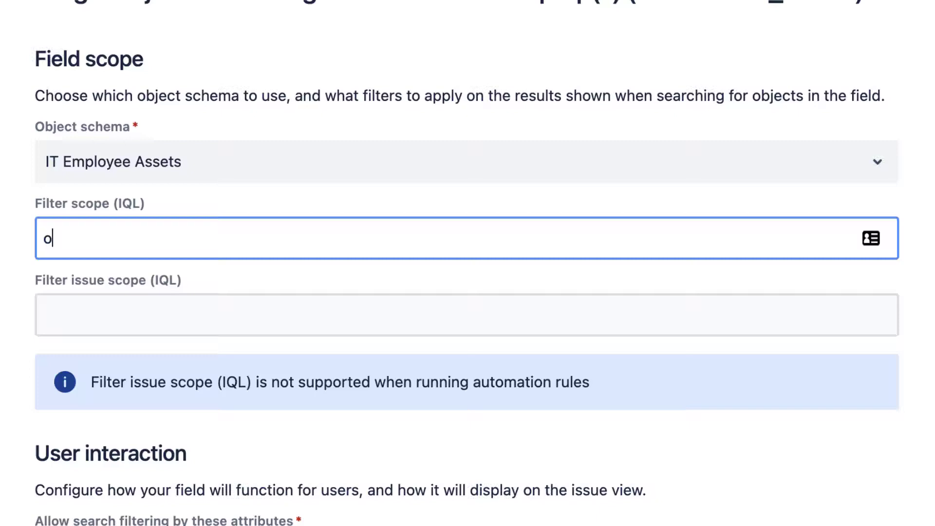
pyautogui.write('bjectType = ')
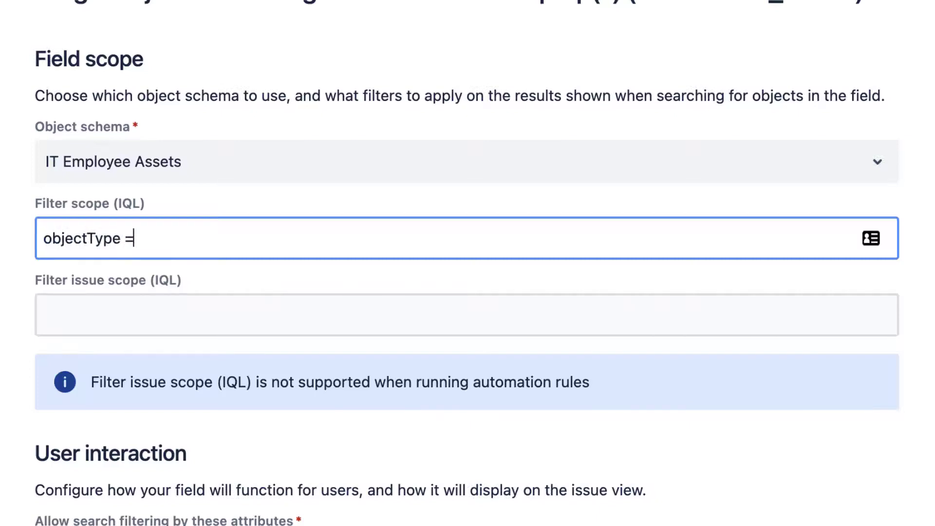
pyautogui.write('"Laptops"')
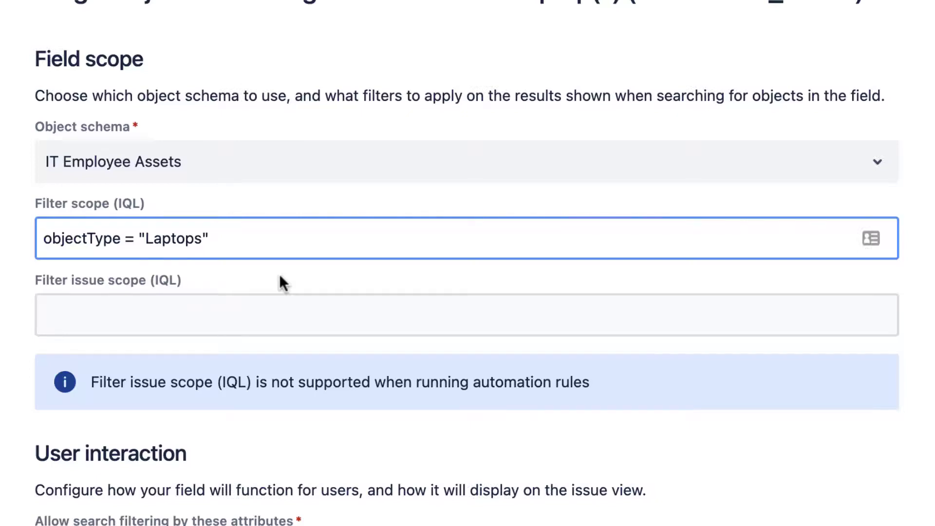
pyautogui.click(263, 293)
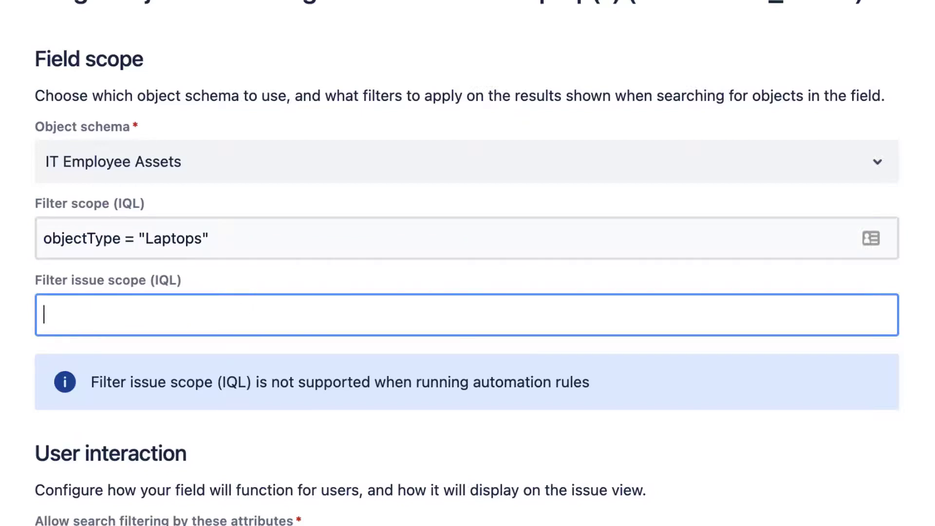
# Step: Enter Owner.User = ${reporter} as the Filter issue scope (IQL)
pyautogui.write('Owner.U')
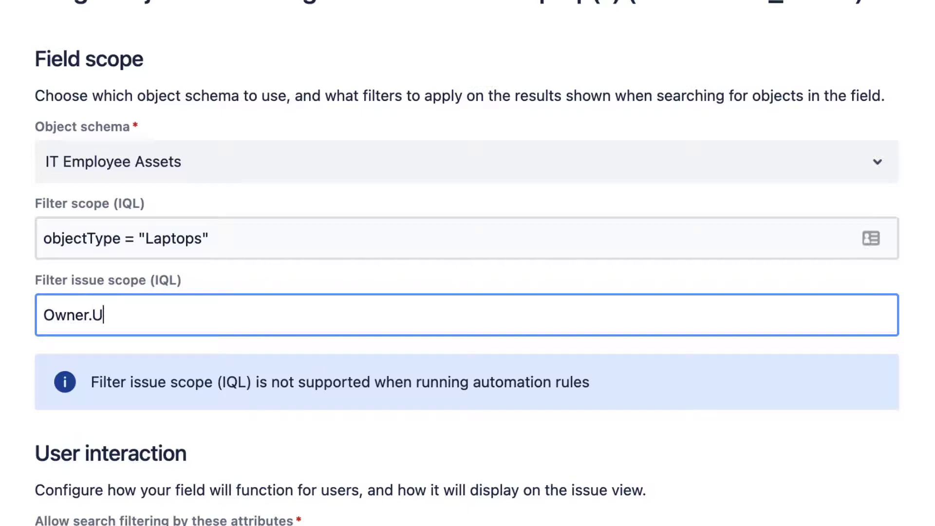
pyautogui.write('ser = ${reporter')
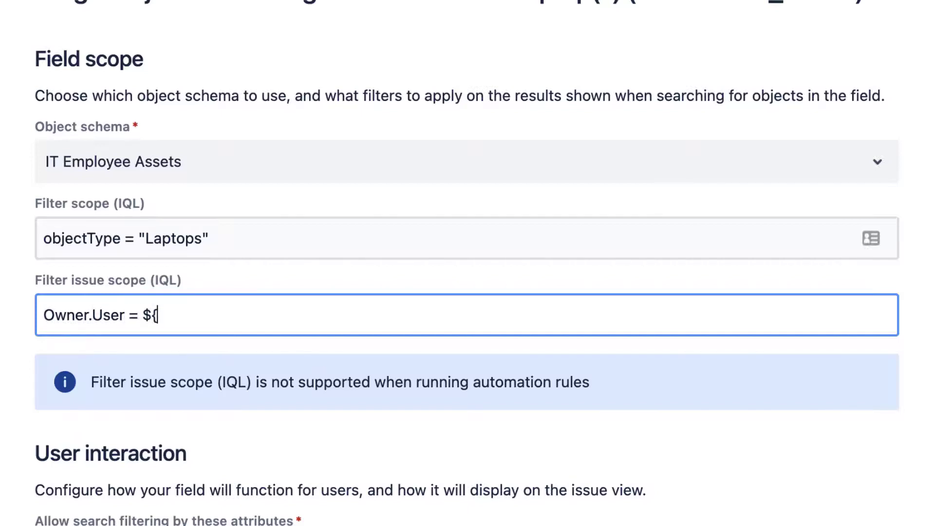
pyautogui.write('}')
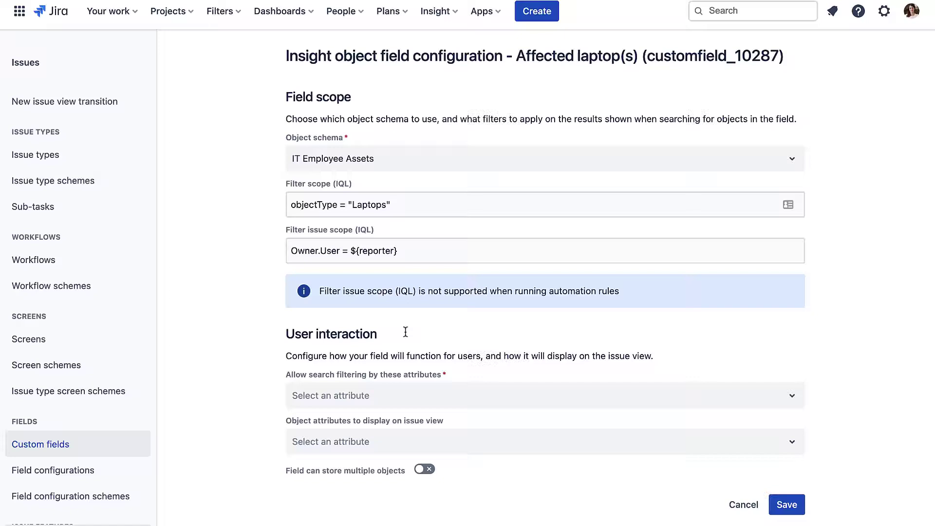
# Step: Allow search filtering of laptops by the Name attribute
pyautogui.click(405, 396)
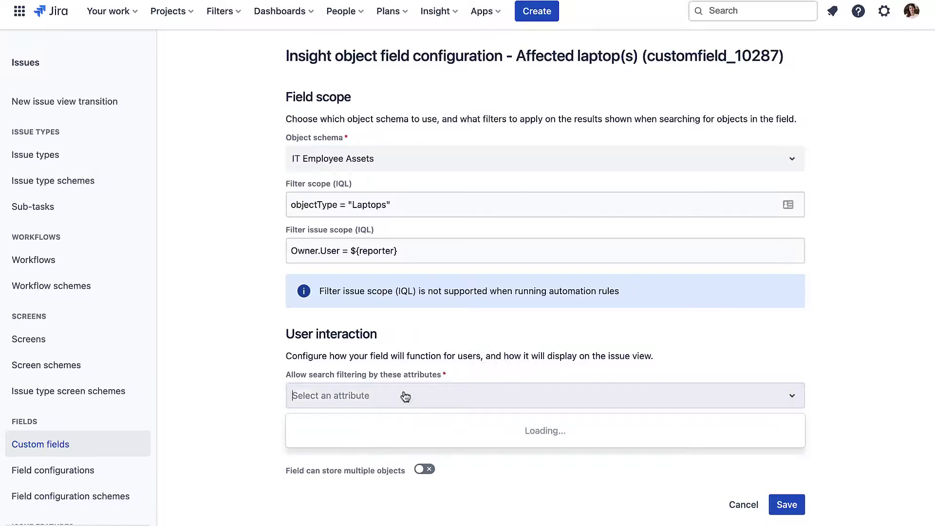
pyautogui.write('Name')
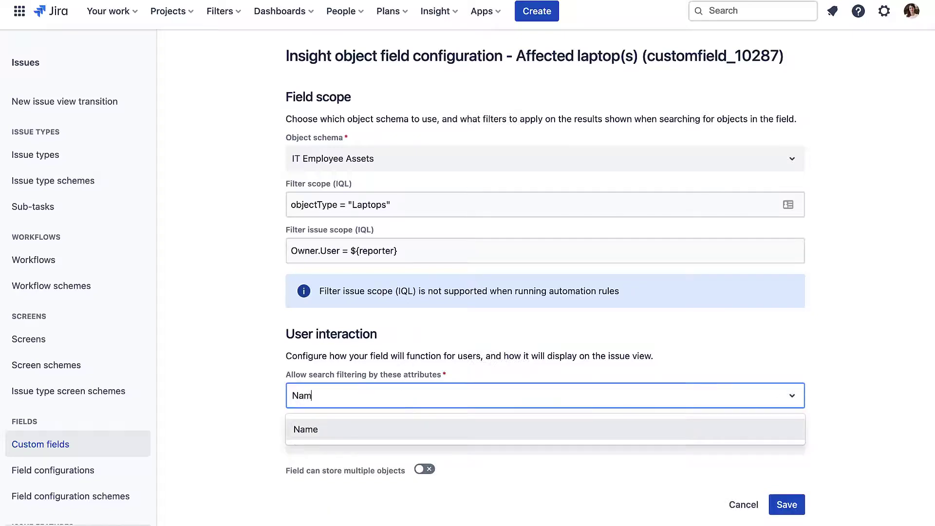
pyautogui.click(364, 429)
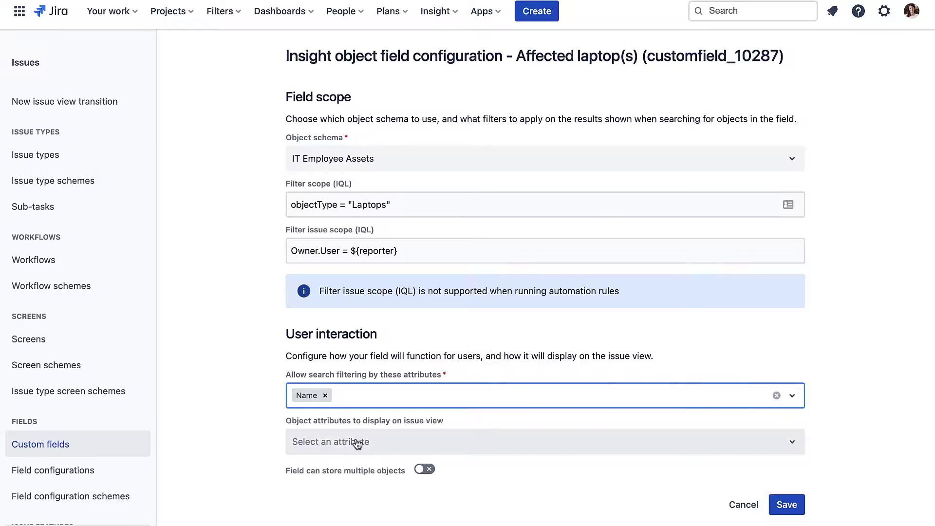
# Step: Display Name, Status, Owner, Model, Serial Number and Warranty expiration date, then save the configuration
pyautogui.click(360, 441)
pyautogui.write('Name')
pyautogui.click(329, 408)
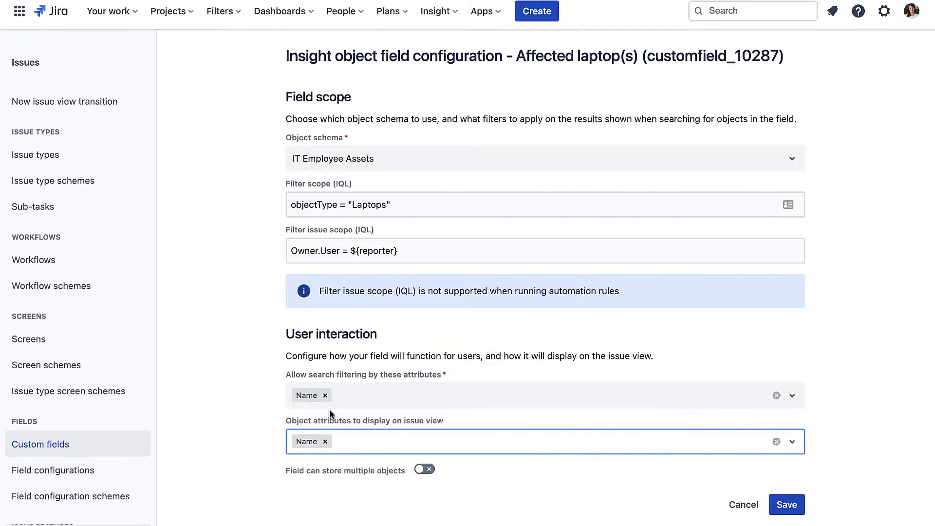
pyautogui.write('Status')
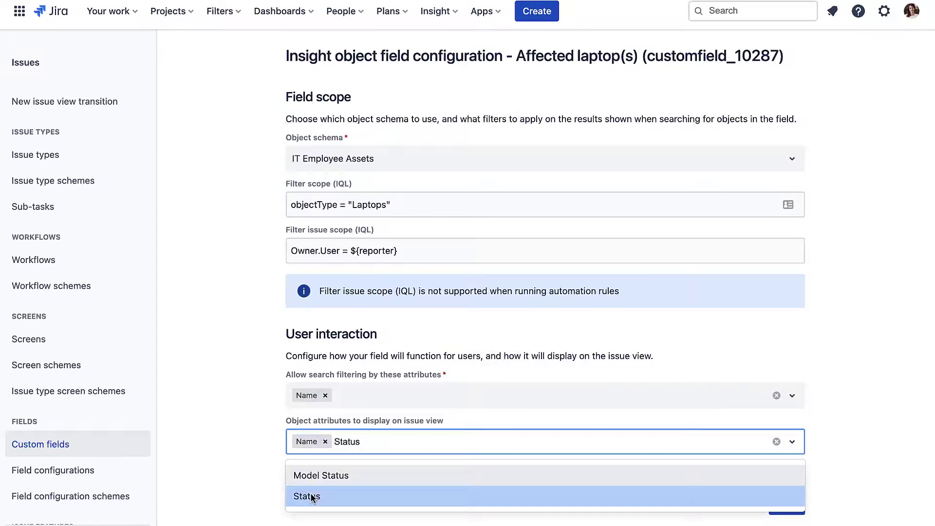
pyautogui.click(311, 493)
pyautogui.write('Owner')
pyautogui.click(319, 475)
pyautogui.write('M')
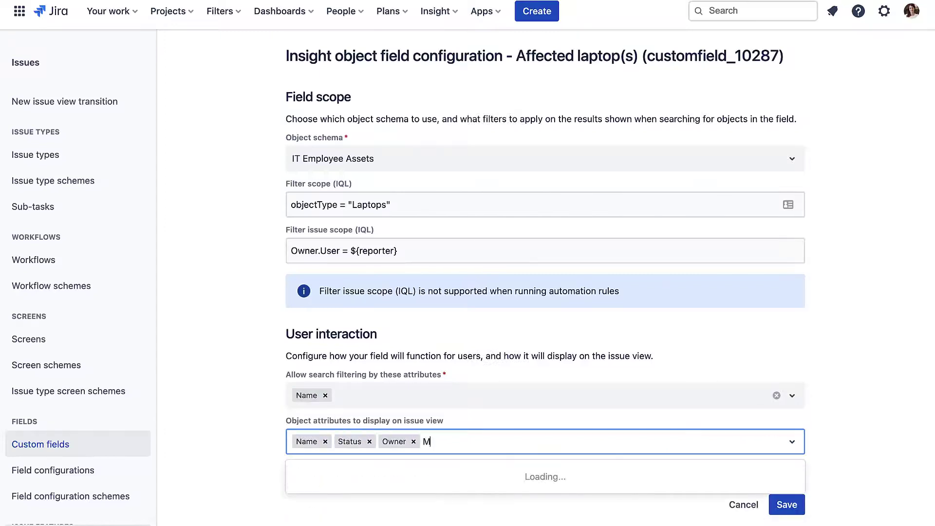
pyautogui.write('odel')
pyautogui.click(321, 476)
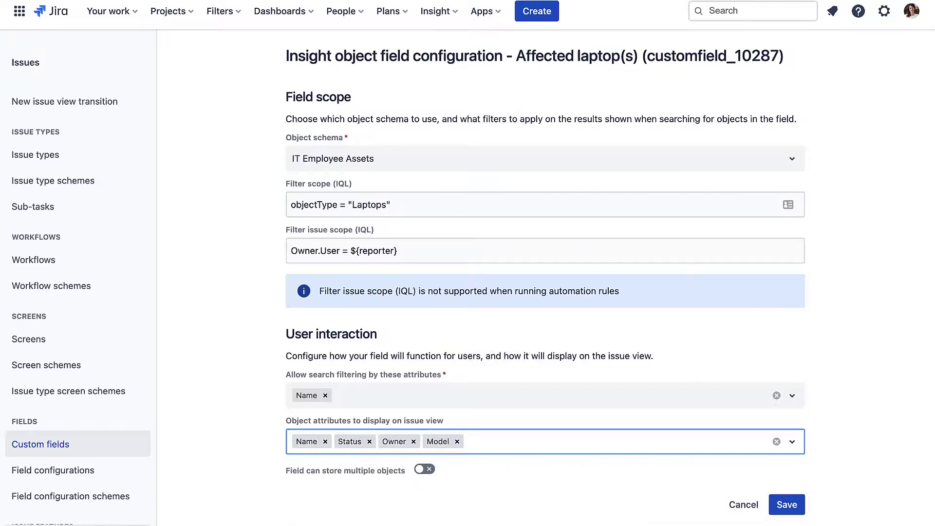
pyautogui.write('Serial')
pyautogui.click(317, 476)
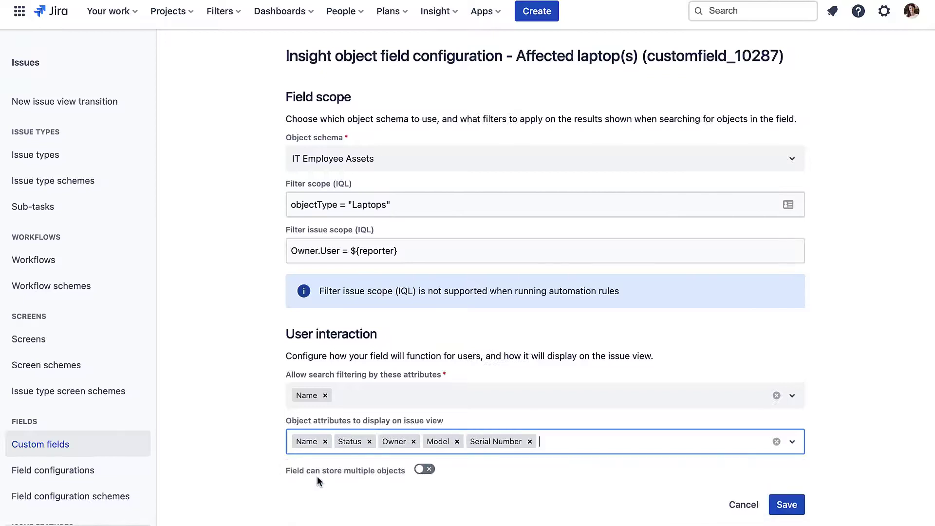
pyautogui.write('Wa')
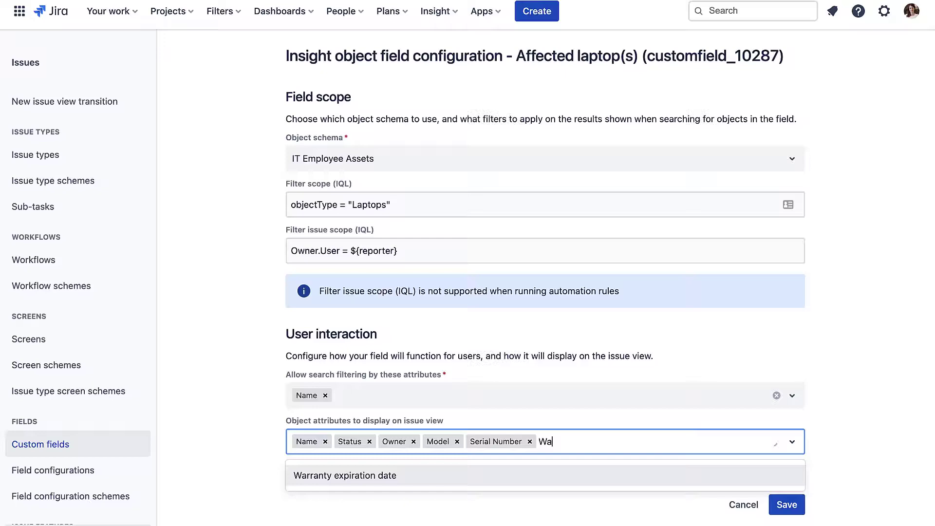
pyautogui.click(549, 468)
pyautogui.click(785, 506)
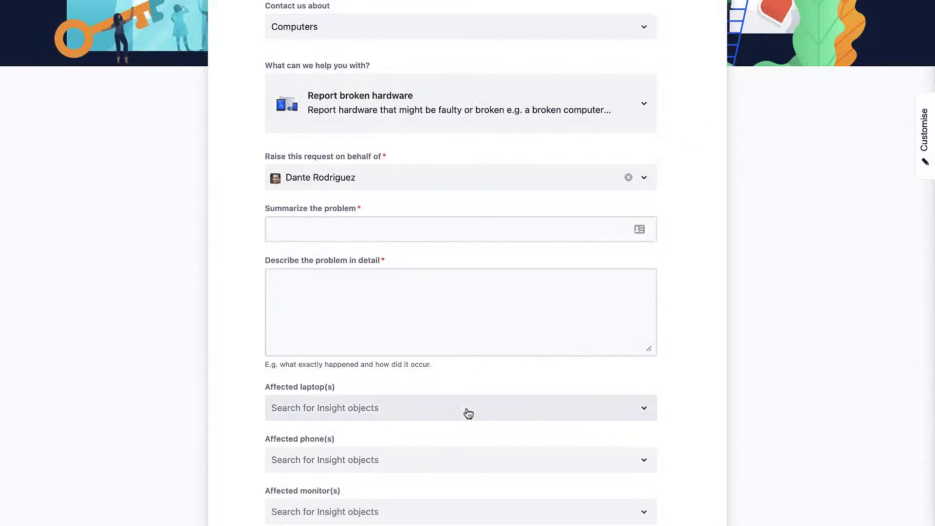
# Step: Check the offered laptops, selecting and then removing LTMB022101 from Affected laptop(s)
pyautogui.click(468, 414)
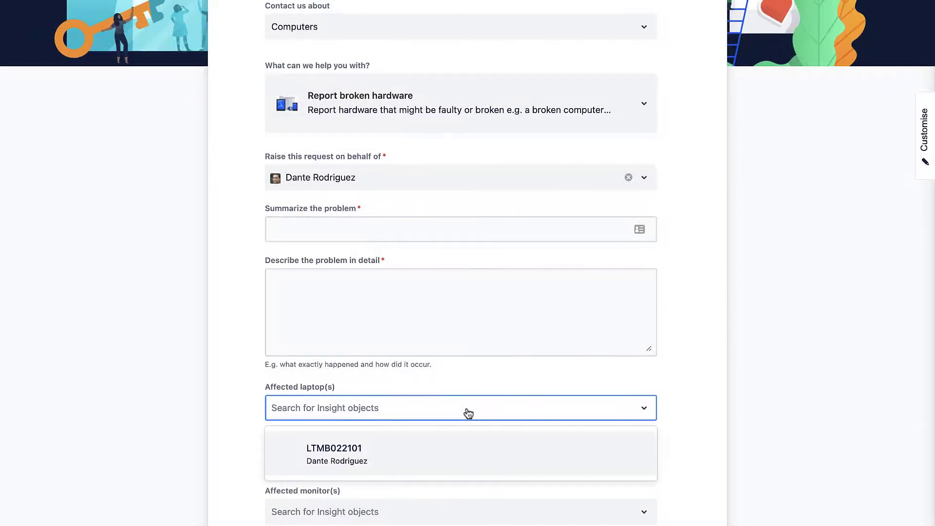
pyautogui.click(441, 454)
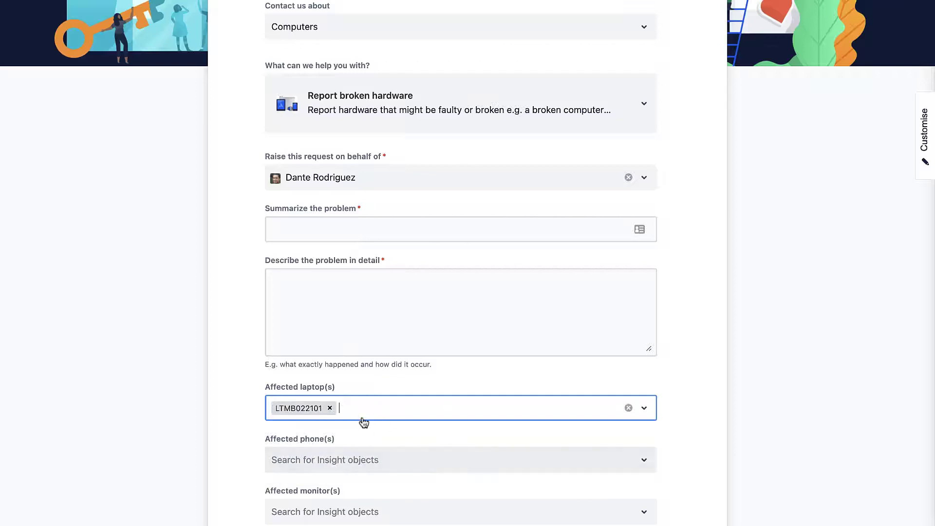
pyautogui.click(329, 408)
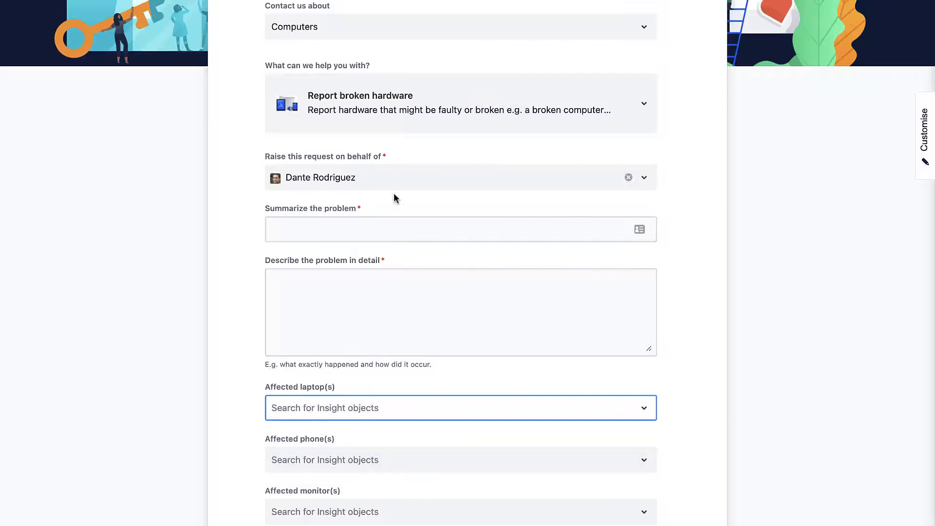
# Step: Raise the request on behalf of another customer and view their offered laptops
pyautogui.click(392, 188)
pyautogui.click(365, 212)
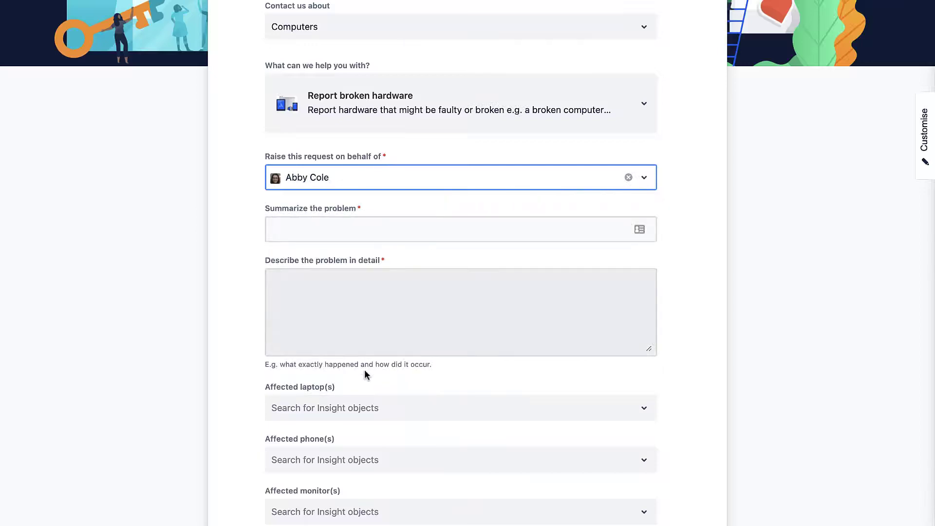
pyautogui.click(374, 406)
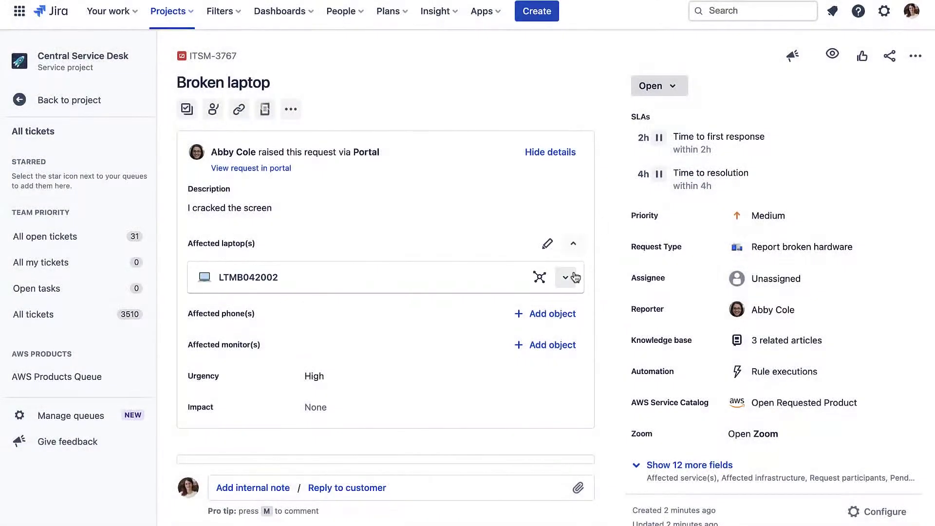
# Step: Expand laptop LTMB042002's attributes and open its Object details with the graph
pyautogui.click(567, 277)
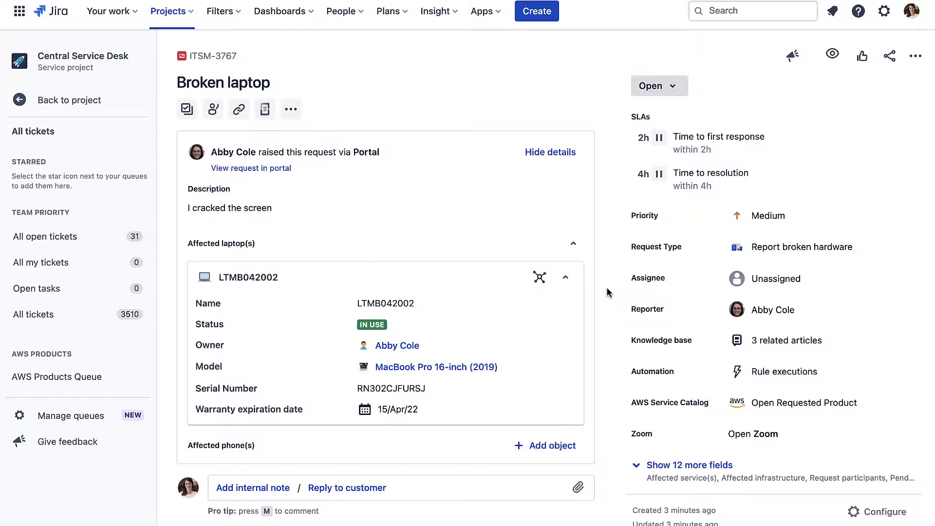
pyautogui.click(541, 277)
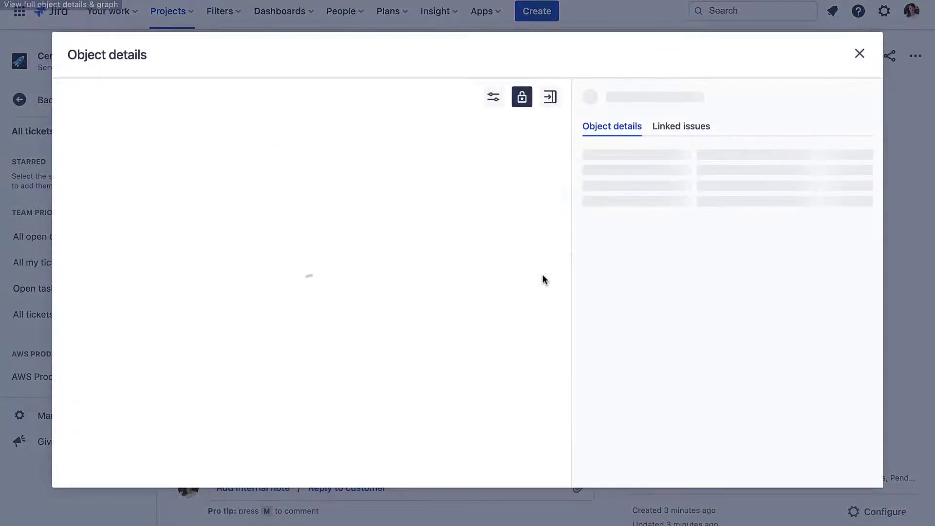